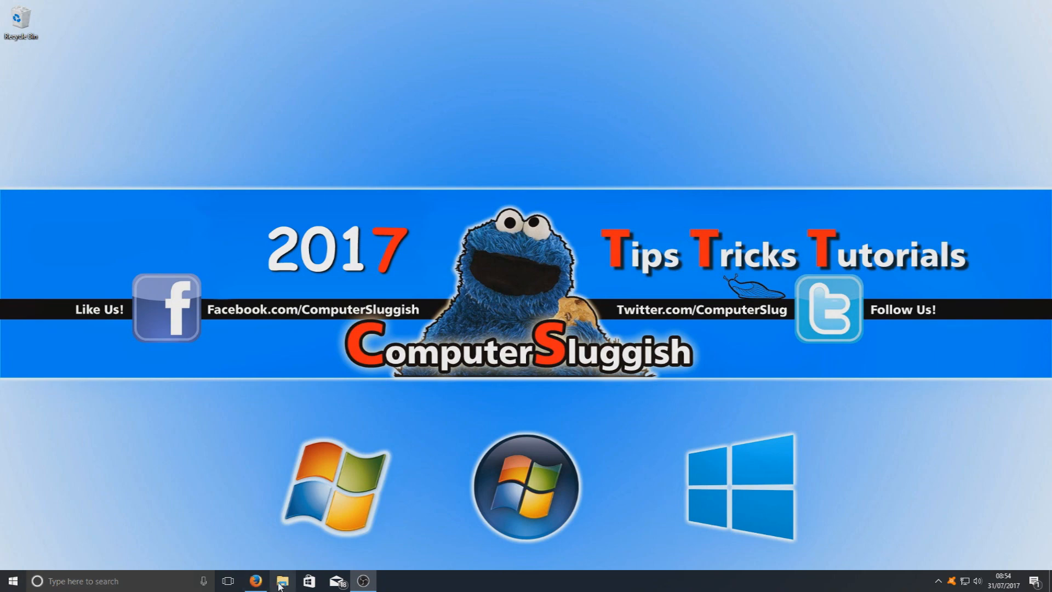
- Switch to Firefox and download the VirtualBox 5.1.26 platform package for Windows hosts from virtualbox.org
click(255, 581)
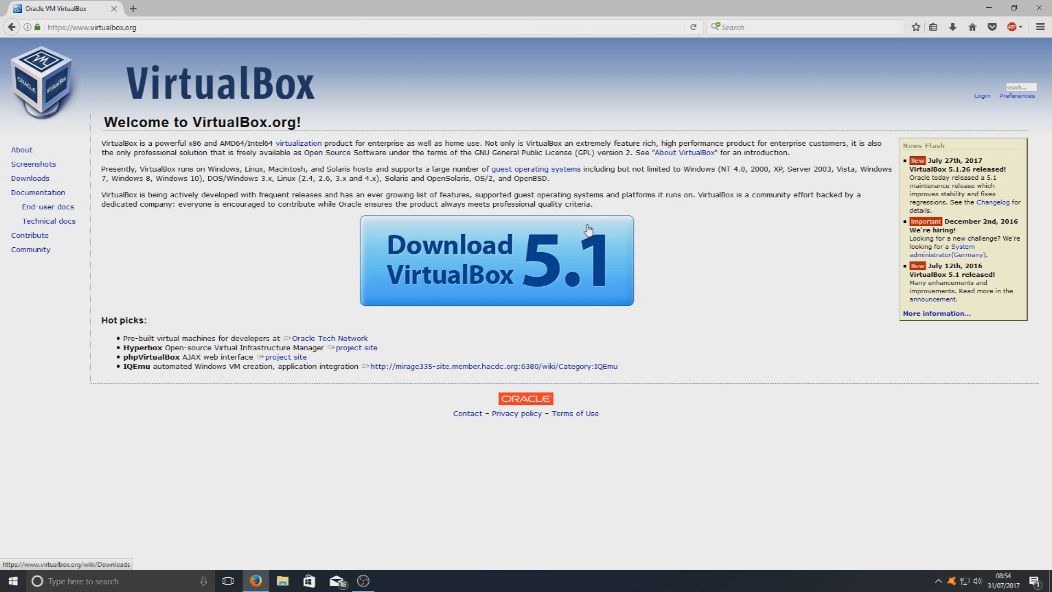
click(508, 268)
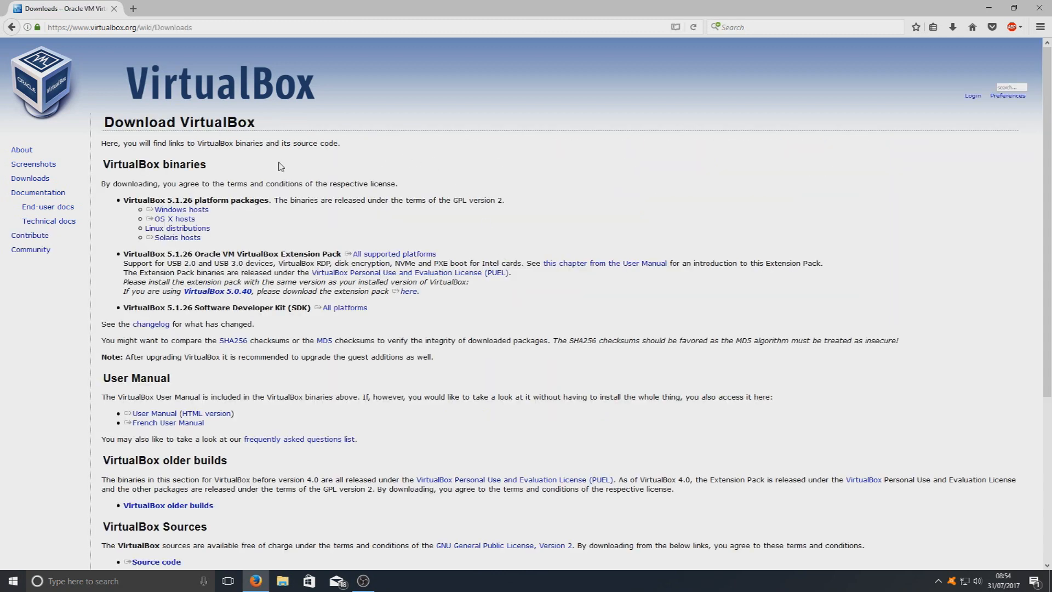
click(191, 210)
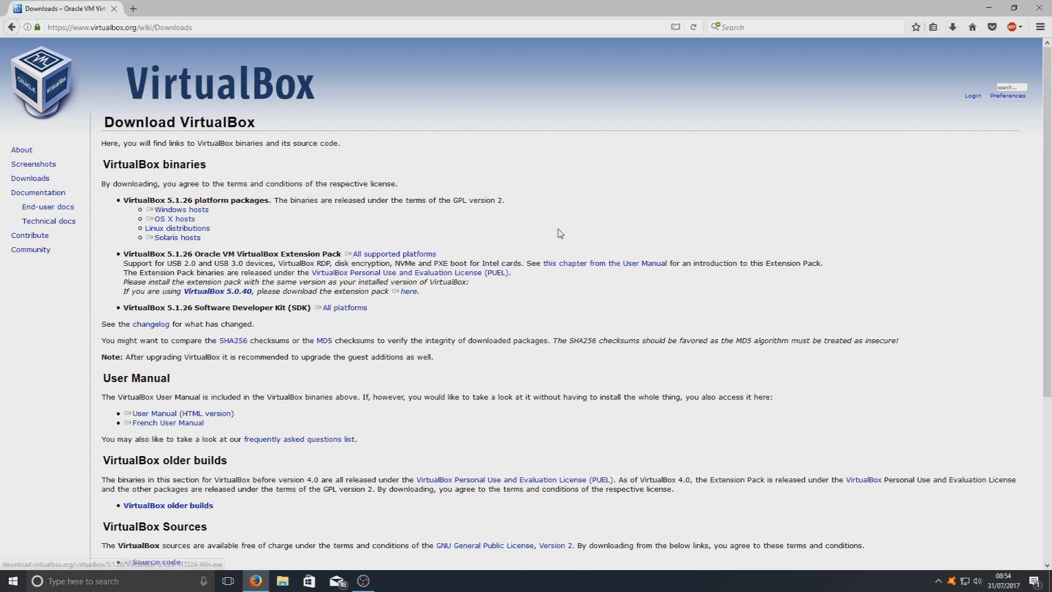
click(489, 280)
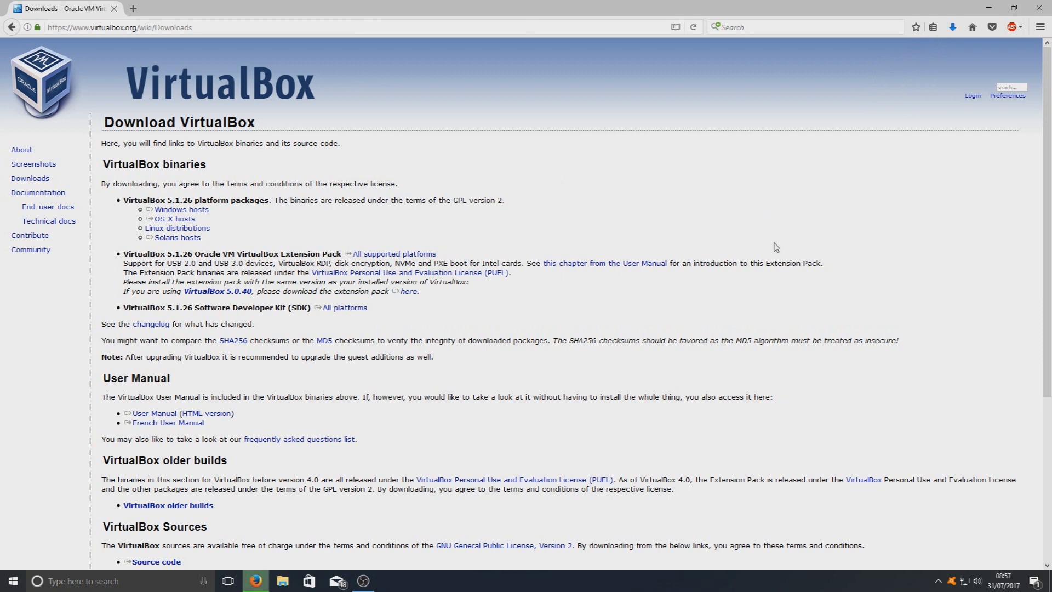
- Run the downloaded VirtualBox-5.1.26-117224-Win.exe installer and allow it past the security warning
click(954, 29)
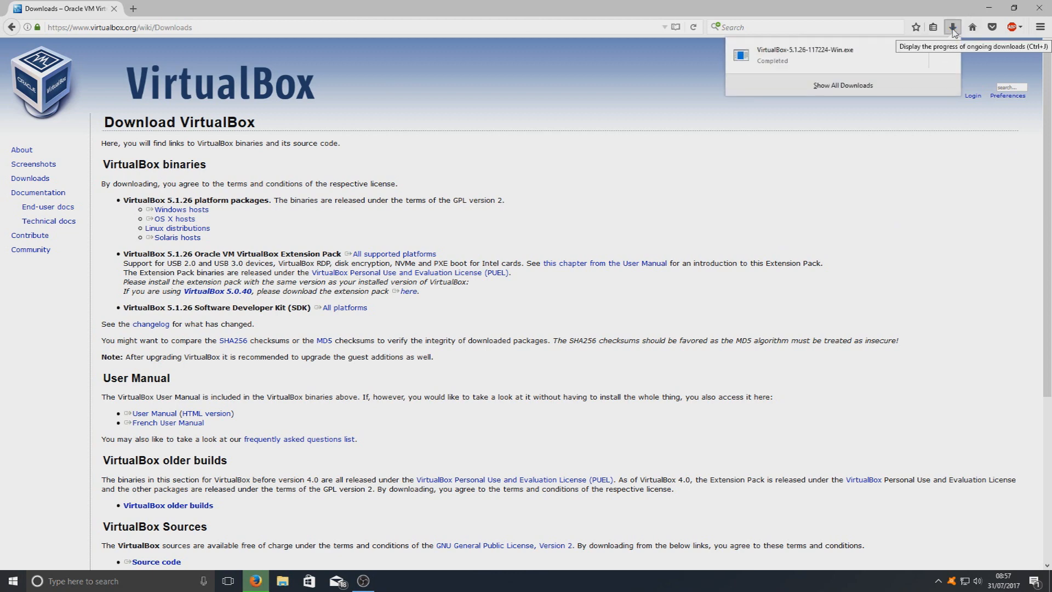
click(773, 221)
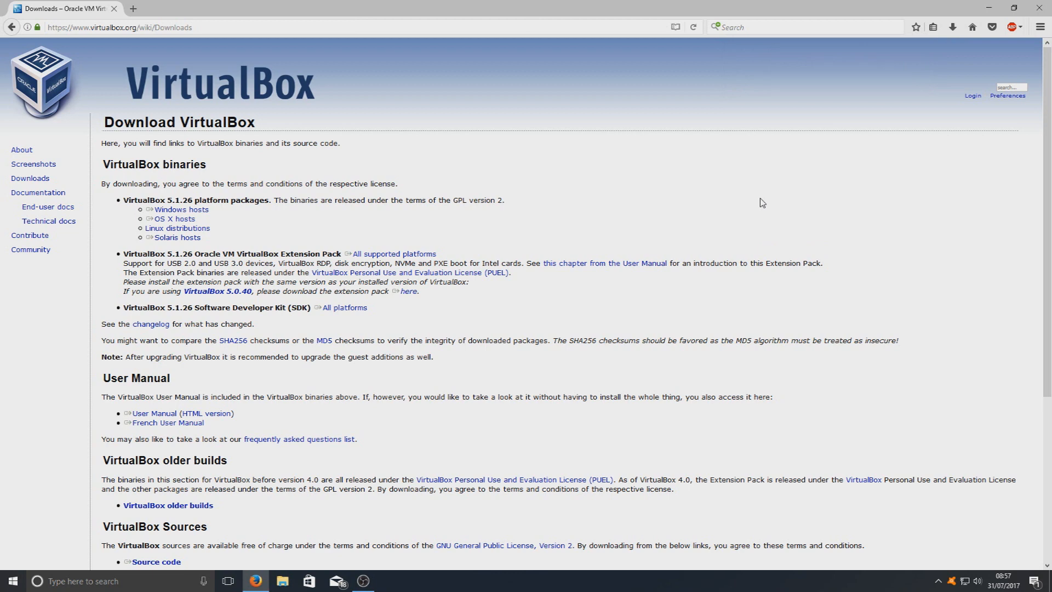
click(954, 26)
click(837, 65)
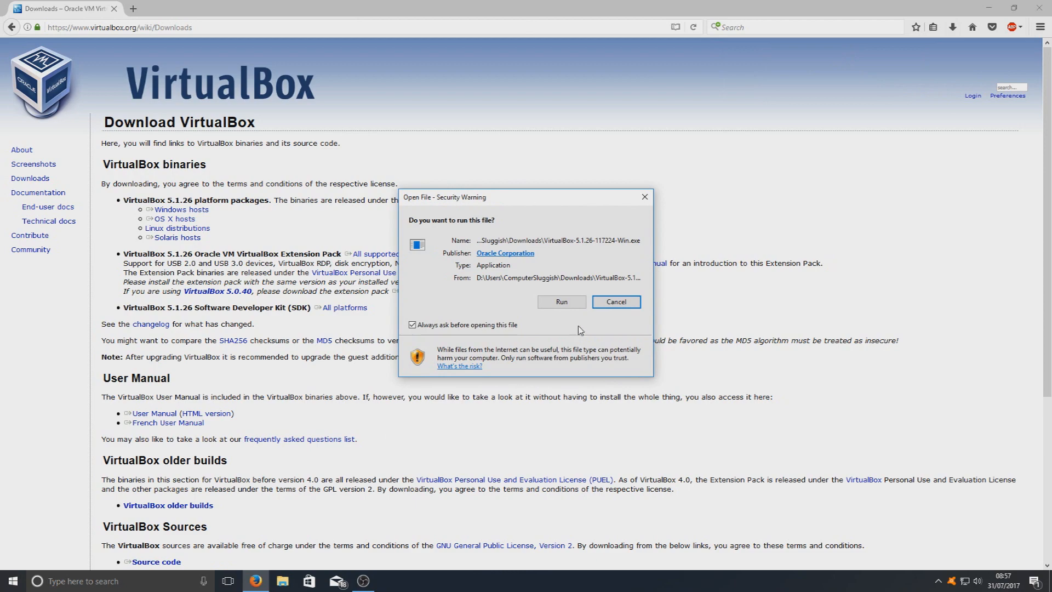
click(573, 301)
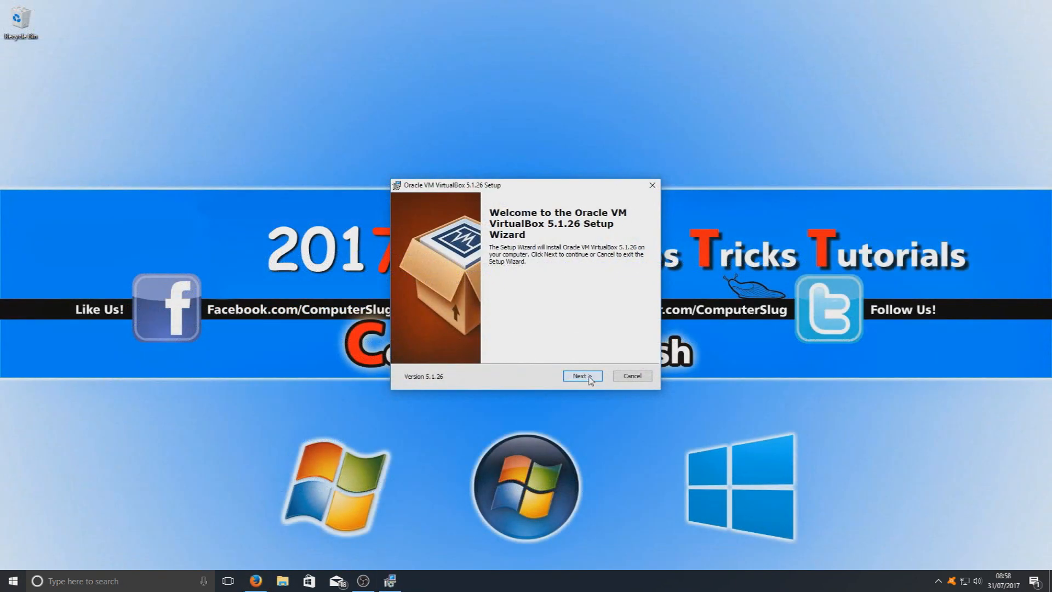
- Install VirtualBox 5.1.26 with the default setup options, accept the Oracle device software, and finish with VirtualBox set to start
click(590, 379)
click(590, 378)
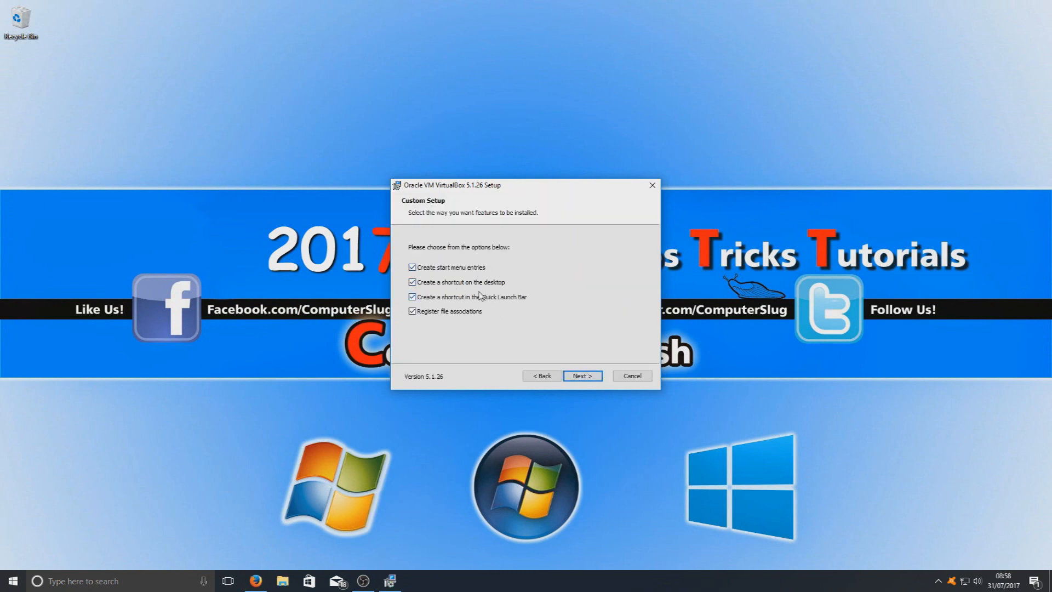
click(591, 378)
click(585, 377)
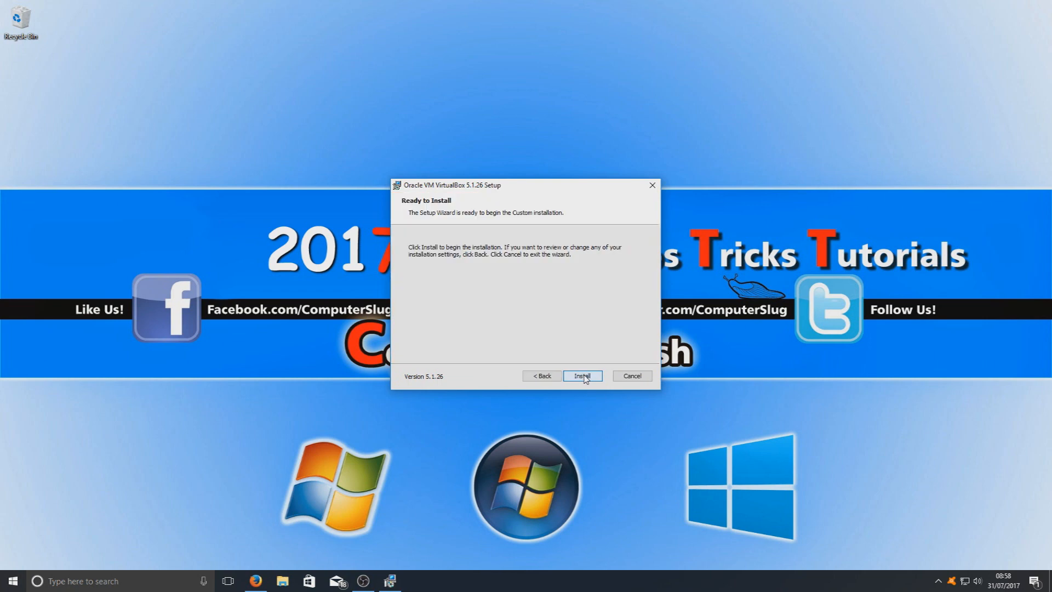
click(583, 376)
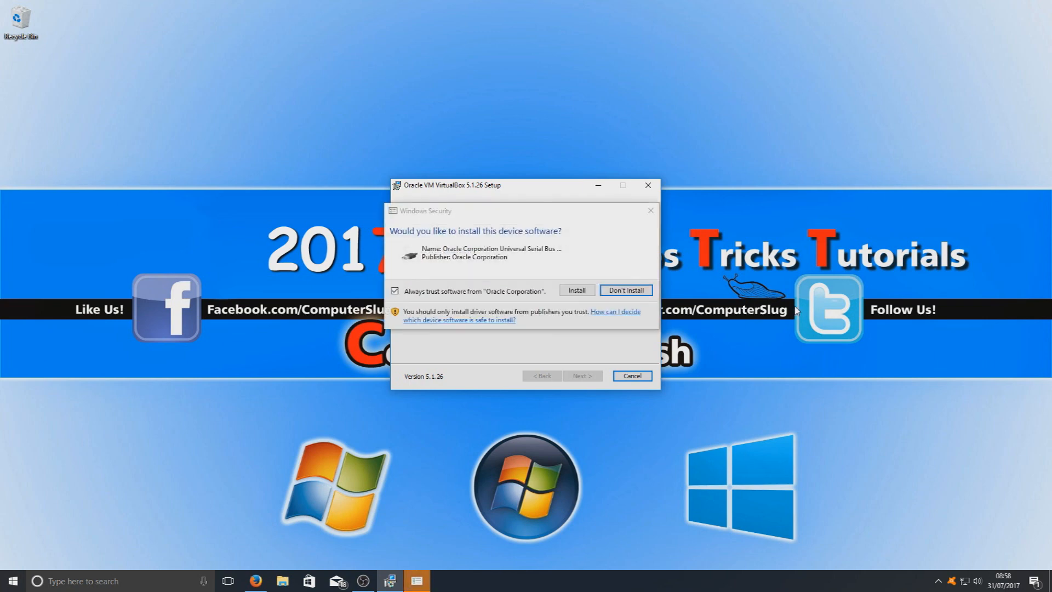
click(579, 293)
click(580, 293)
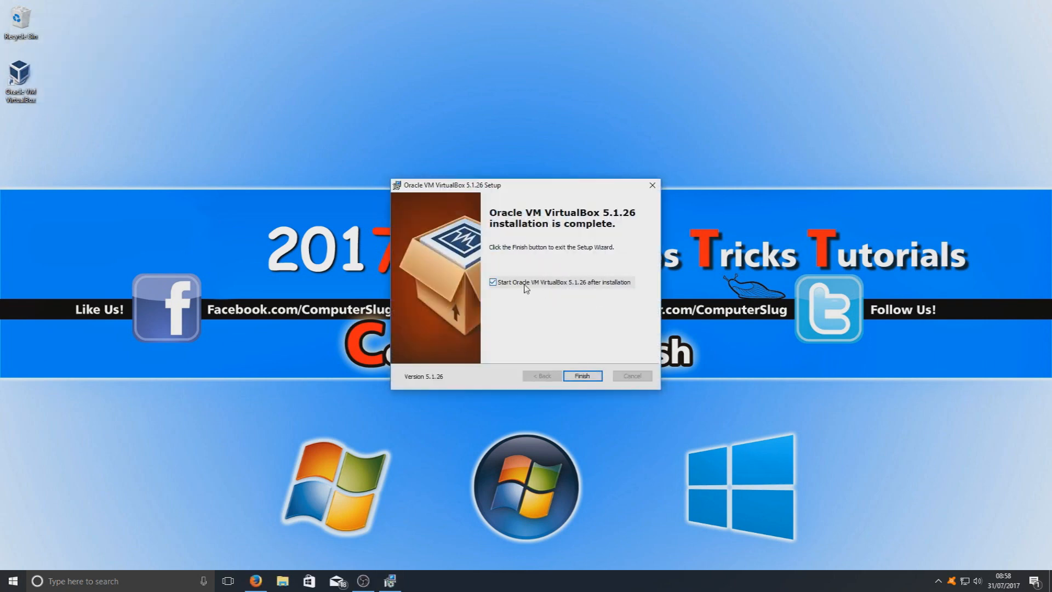
click(577, 379)
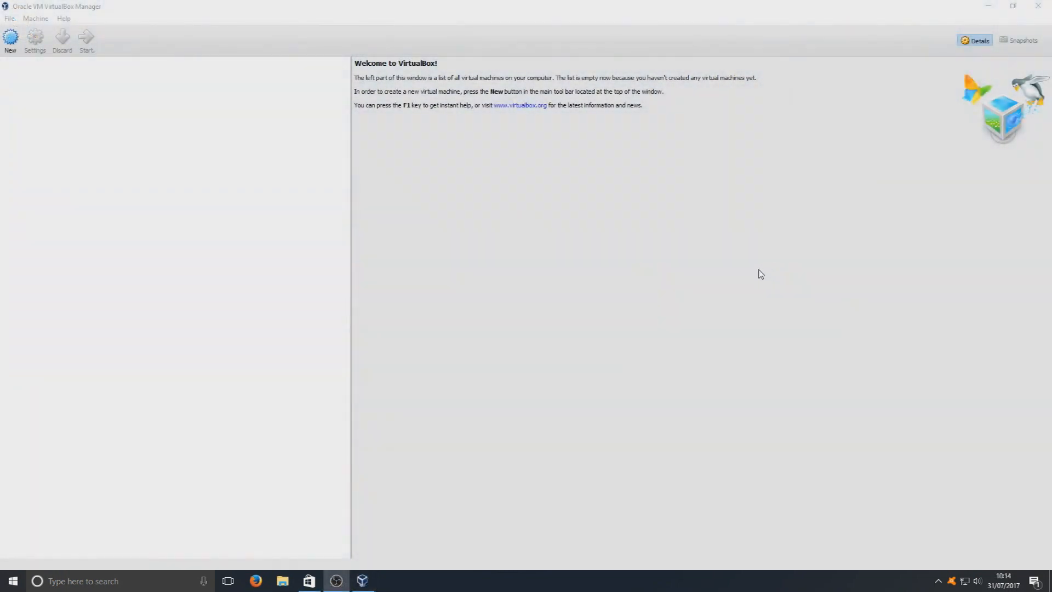
- Create a virtual machine named Windows 10, version Windows 10 (64-bit), with 2048 MB of memory
click(711, 254)
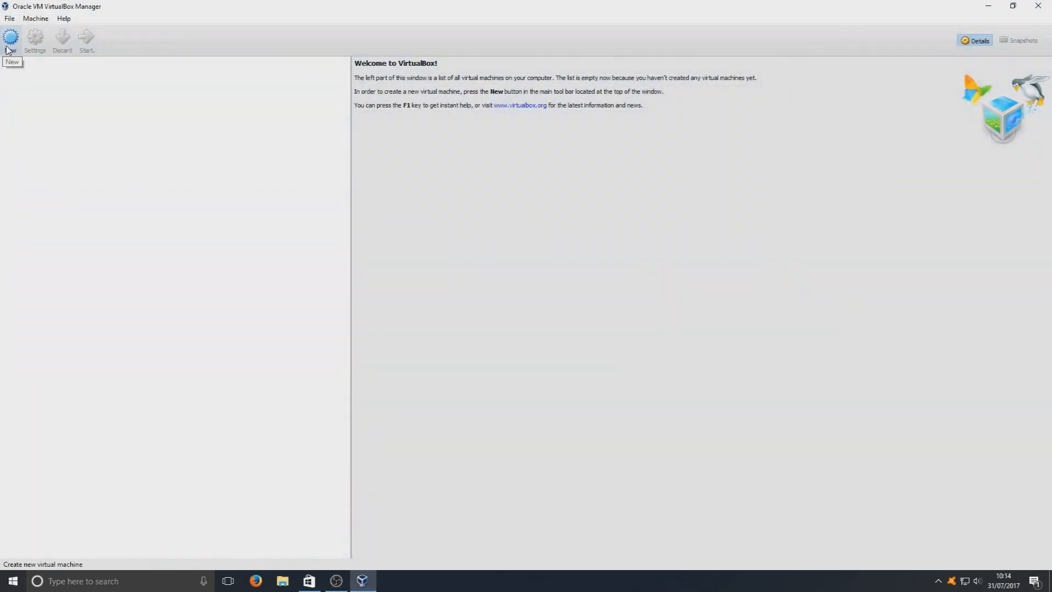
click(8, 49)
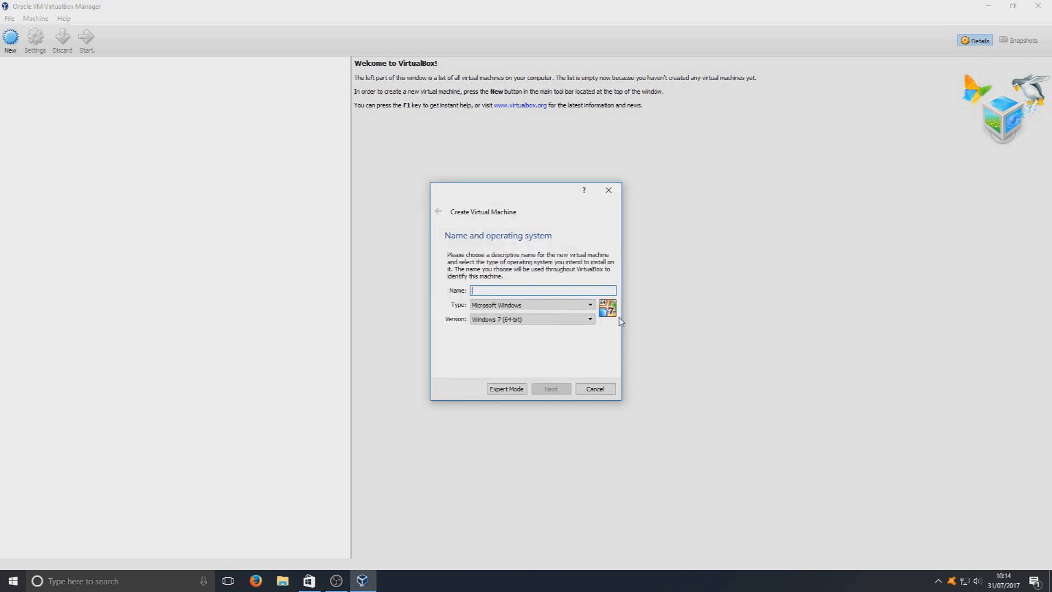
text(Windows 10)
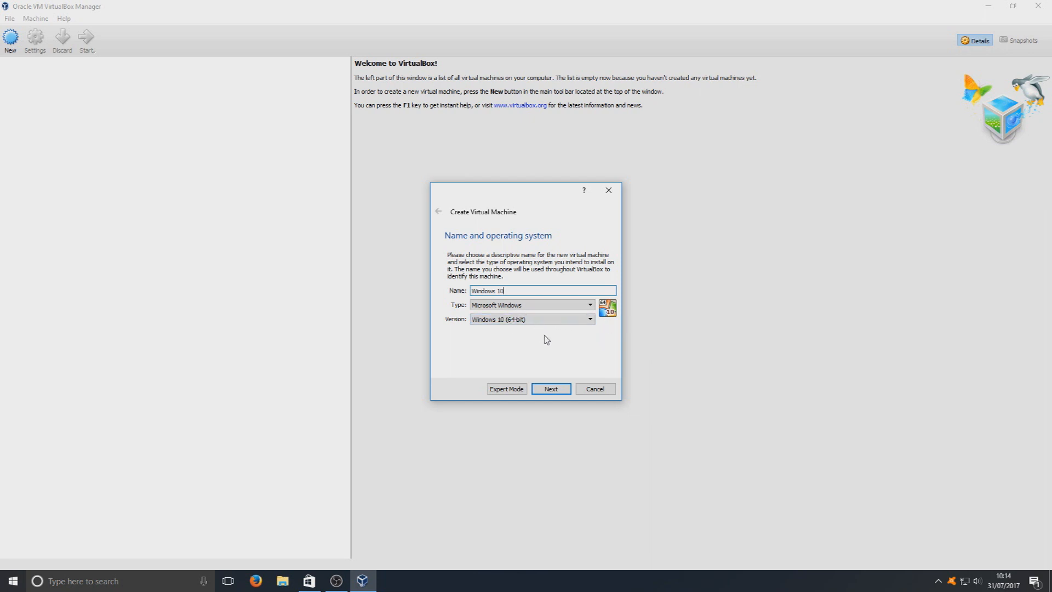
click(551, 394)
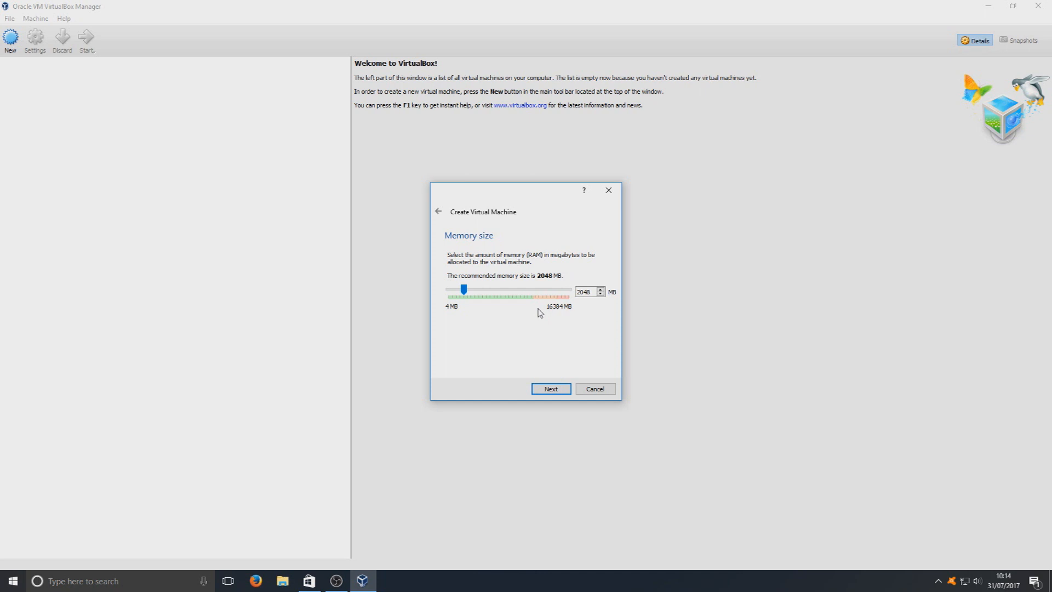
click(551, 389)
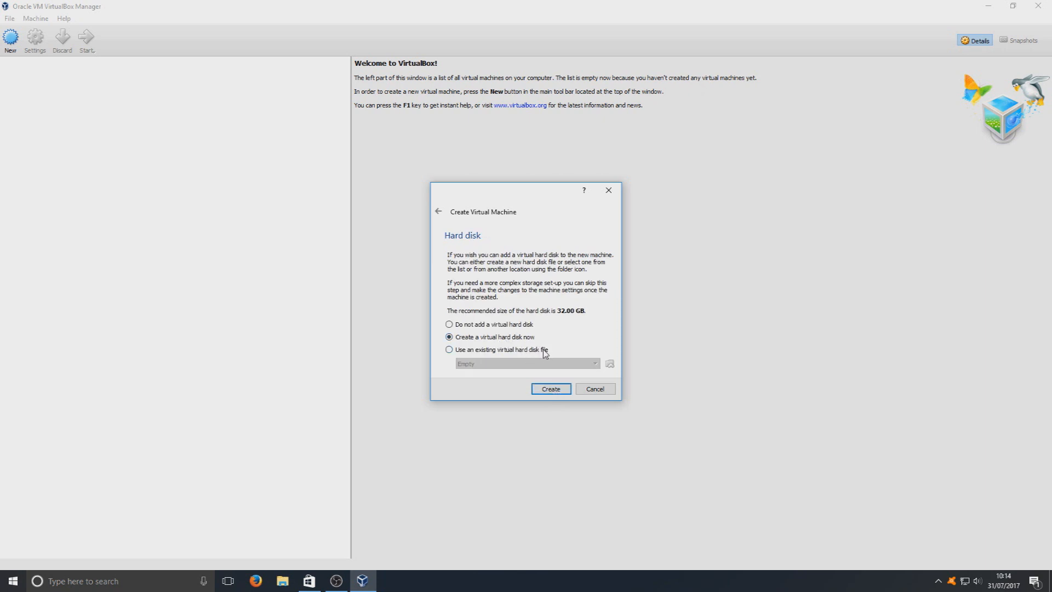
- Create a dynamically allocated 32.00 GB VDI virtual hard disk named Windows 10 for the machine
click(562, 389)
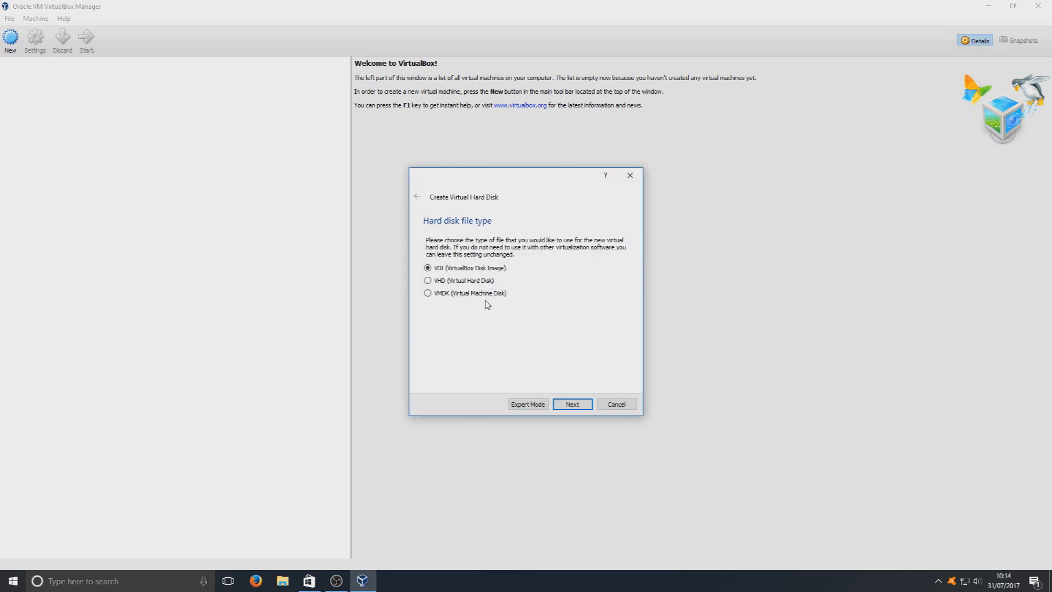
click(578, 406)
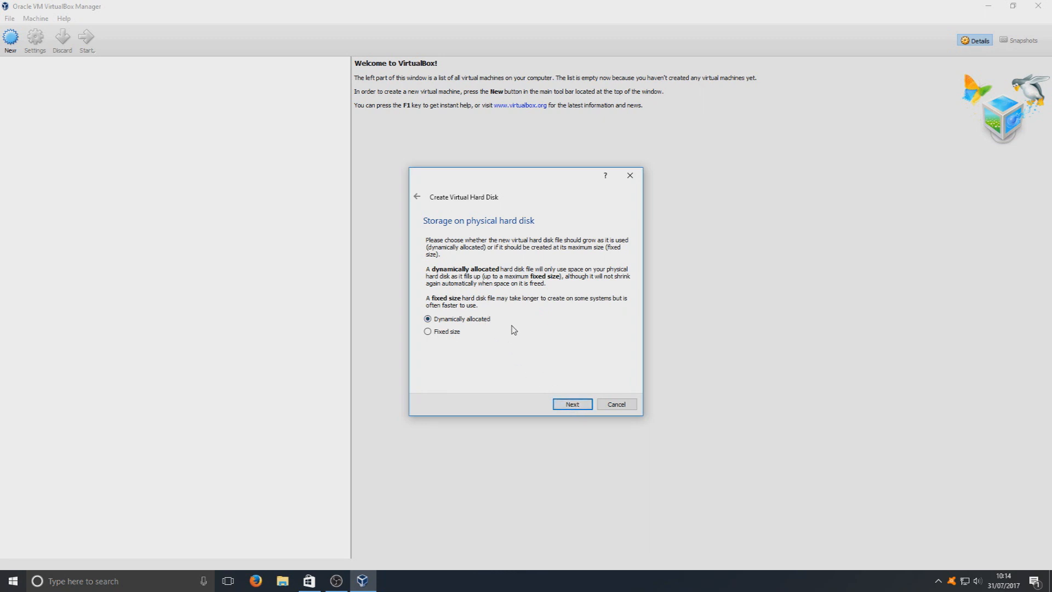
click(585, 405)
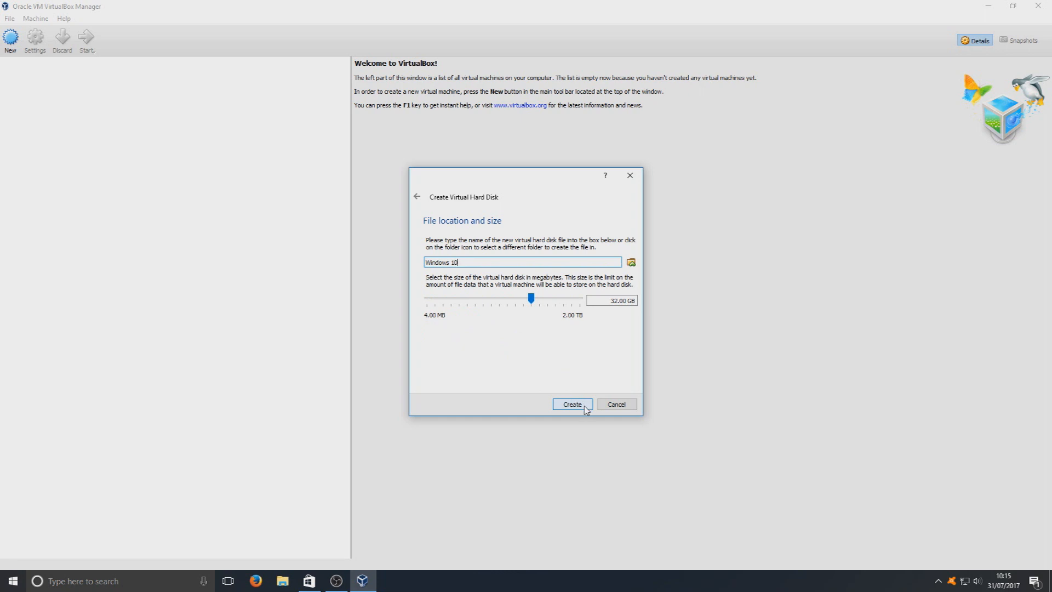
click(573, 405)
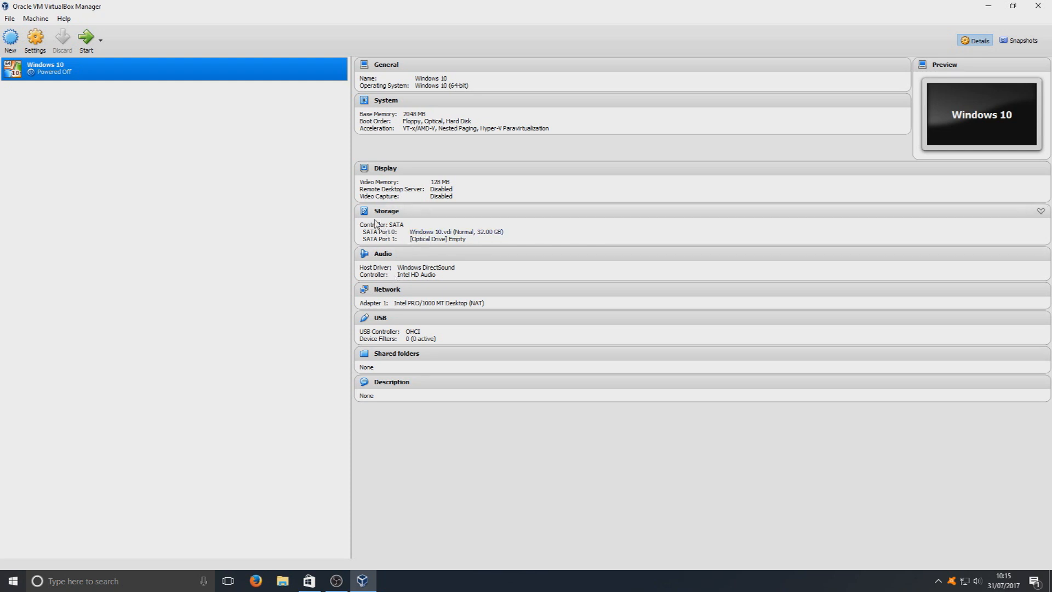
- Load Windows.iso from the Desktop into the virtual machine's empty optical drive and save the storage settings
click(390, 215)
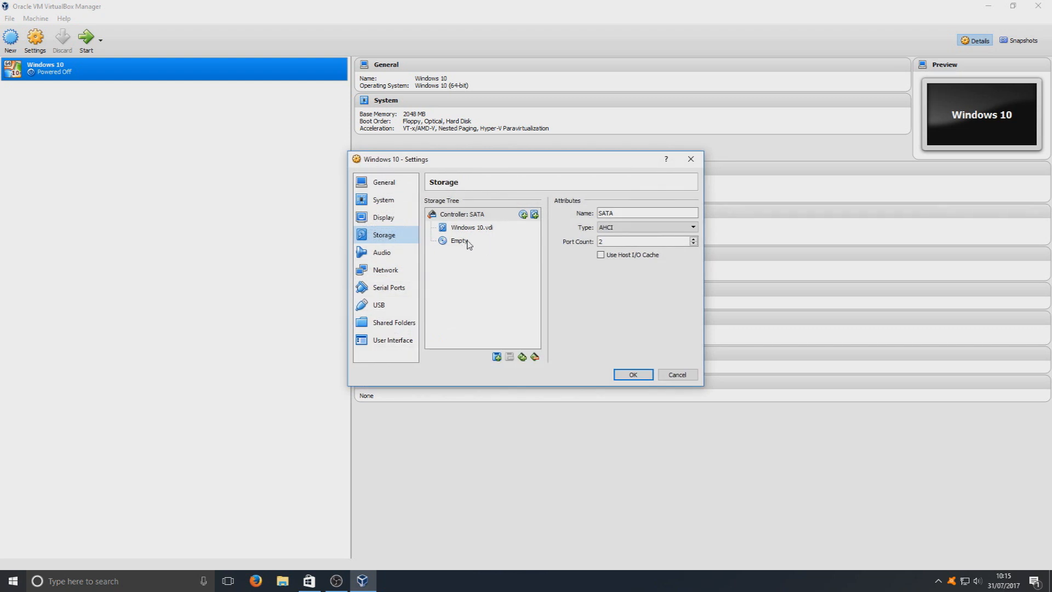
click(461, 242)
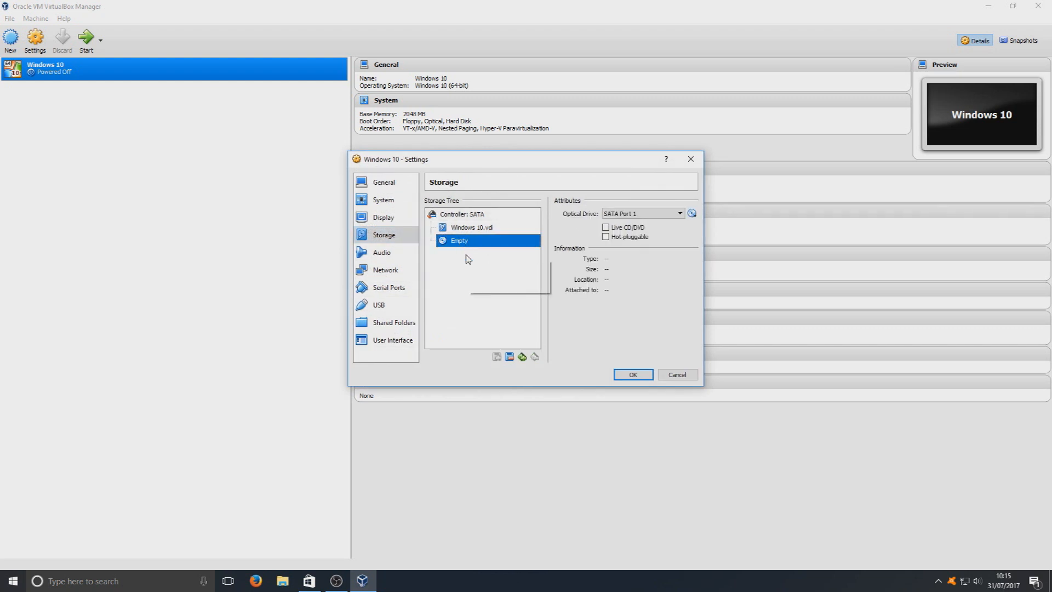
click(693, 215)
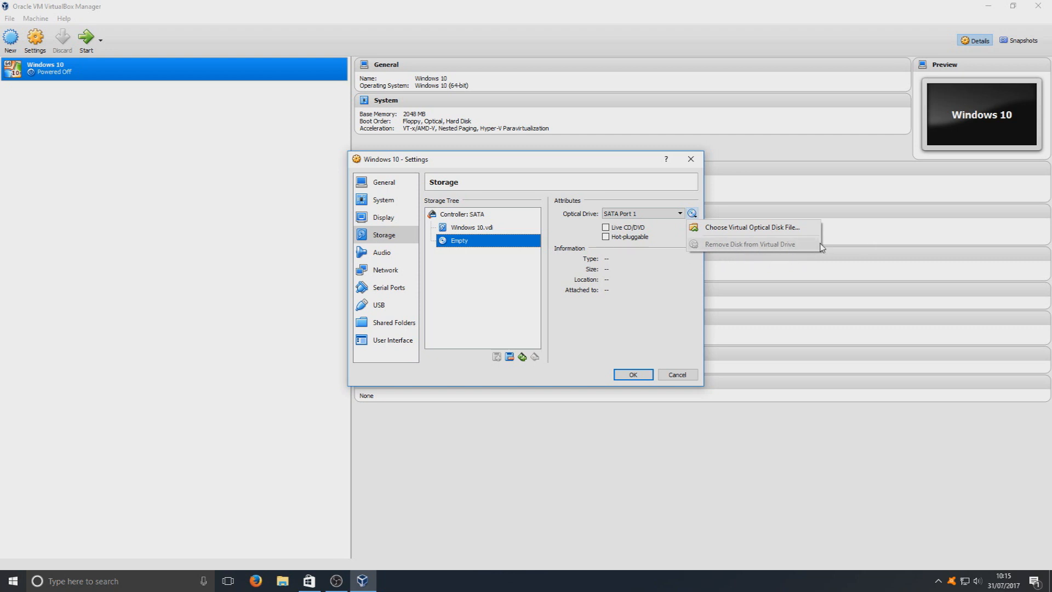
click(758, 232)
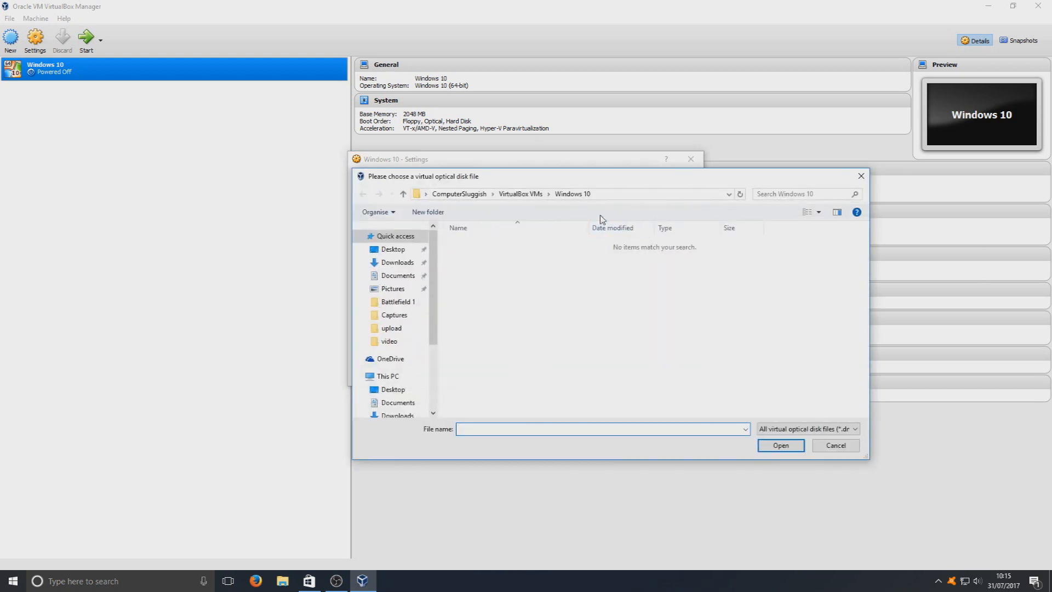
click(390, 251)
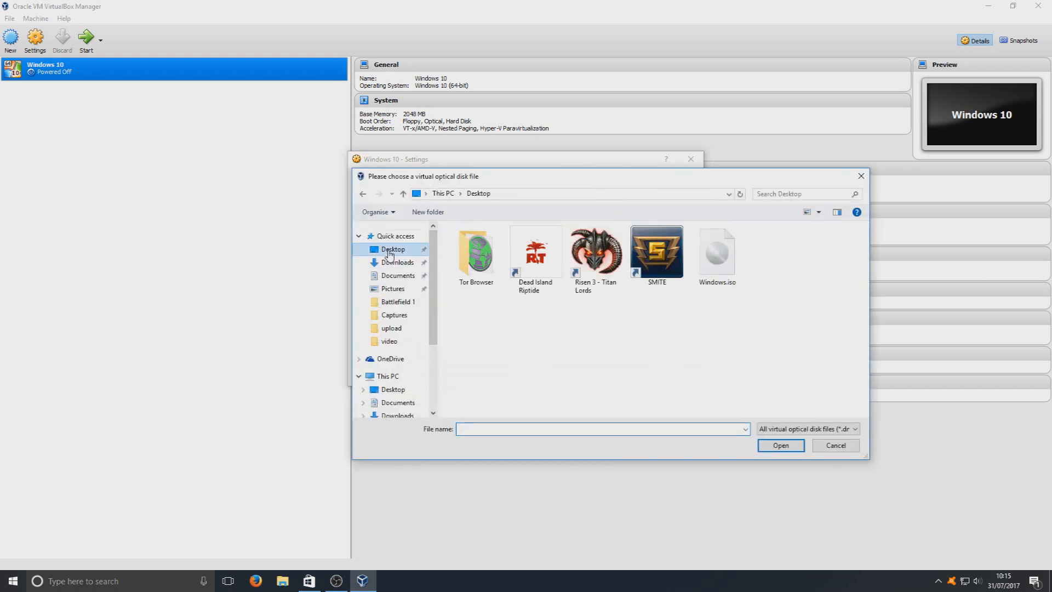
click(715, 269)
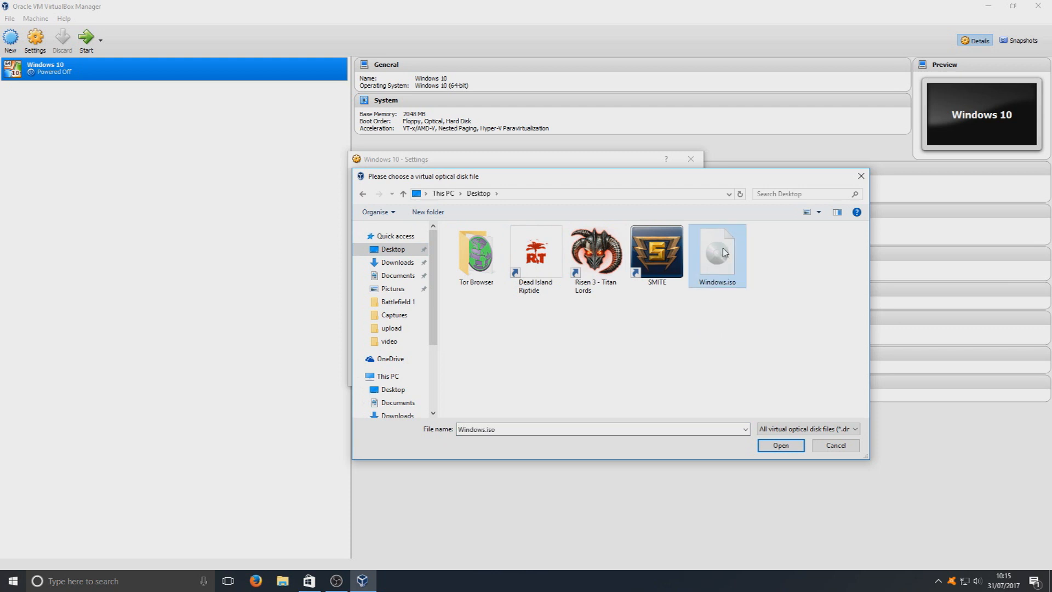
click(781, 445)
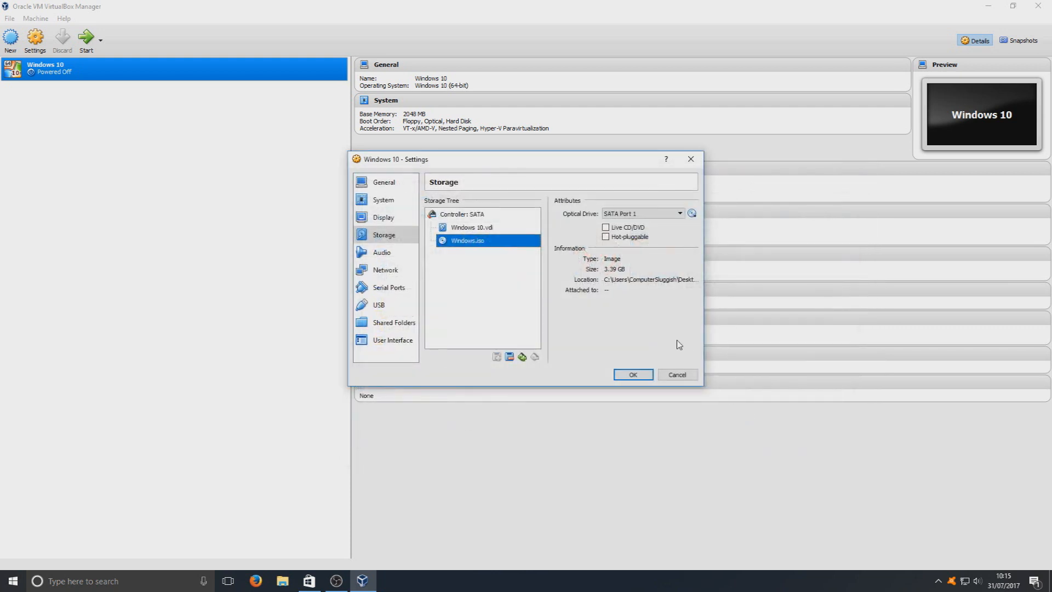
click(631, 376)
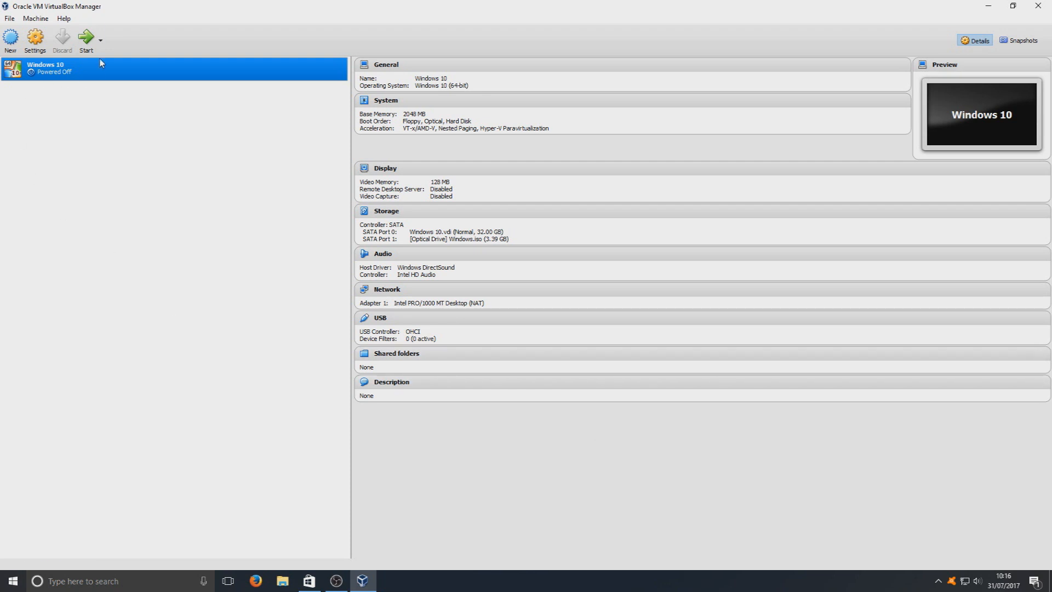
- Start the Windows 10 virtual machine and begin Windows Setup with English (United Kingdom) language and United Kingdom keyboard
click(86, 40)
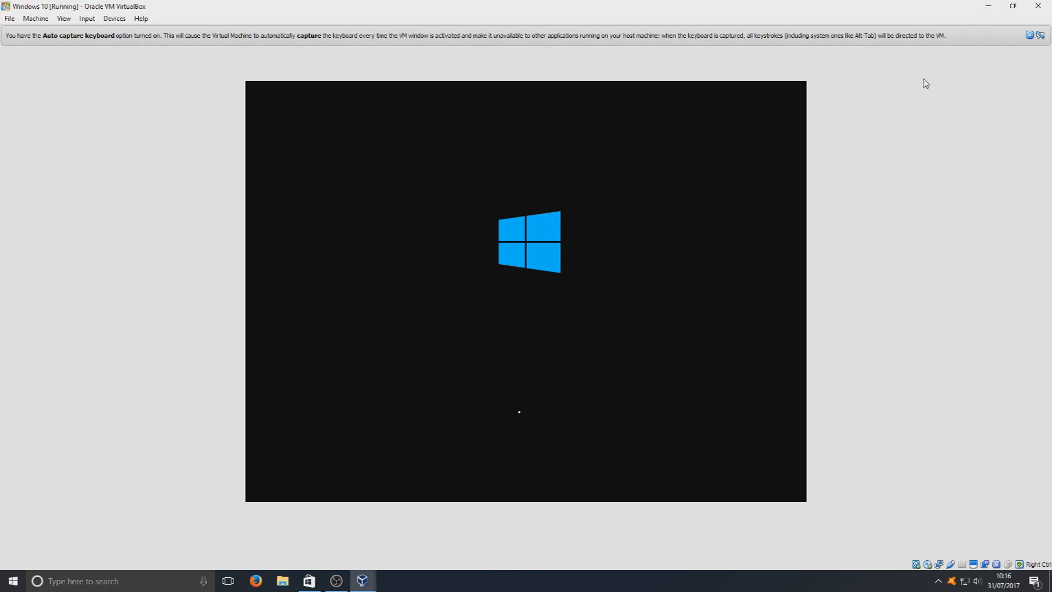
click(1030, 36)
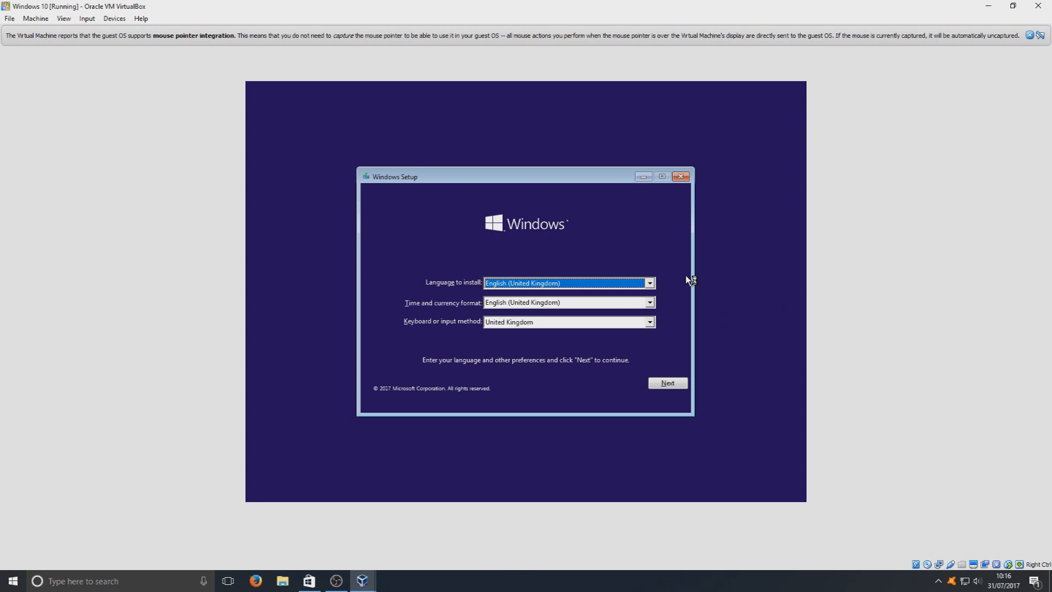
click(683, 383)
click(525, 297)
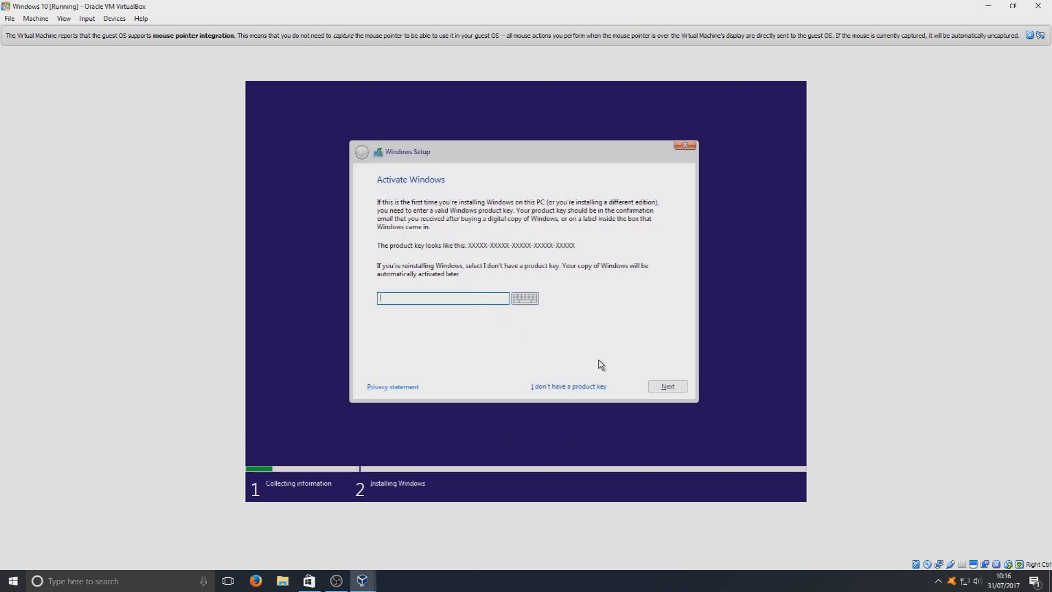
- Continue without a product key and choose Windows 10 Home as the operating system to install
click(545, 386)
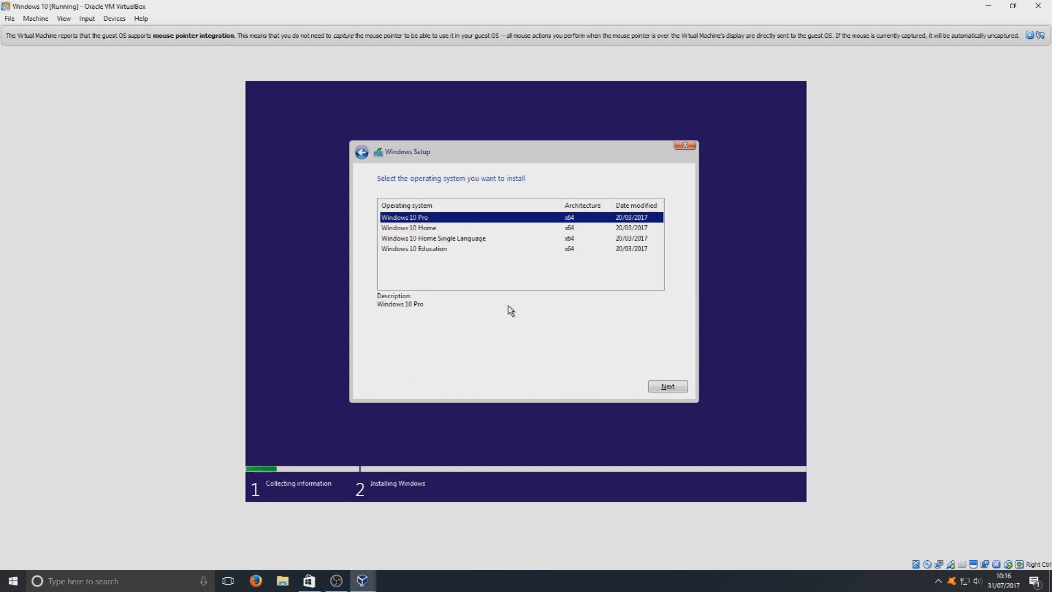
click(489, 228)
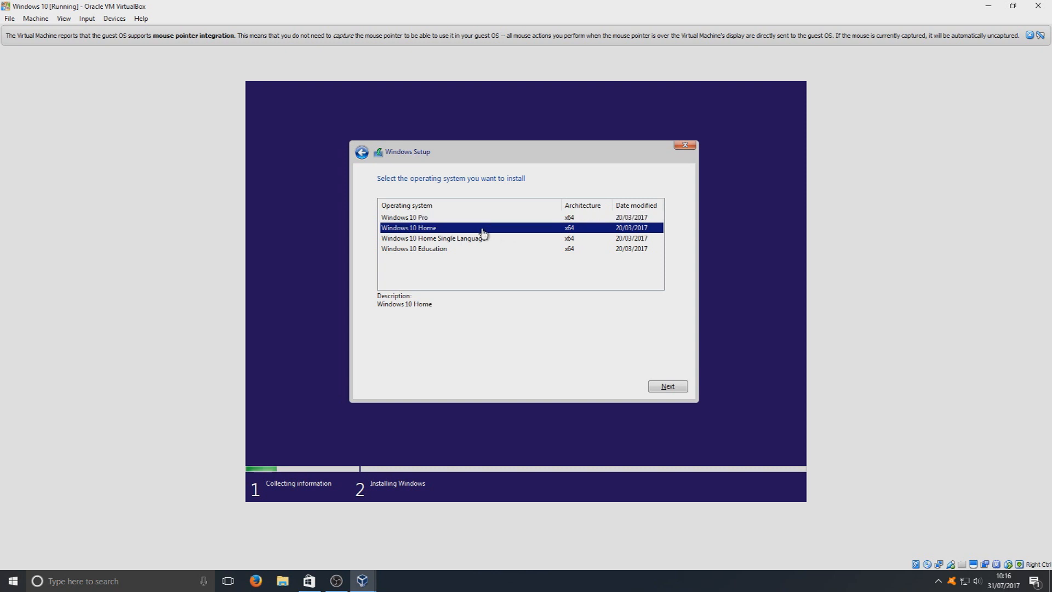
click(666, 385)
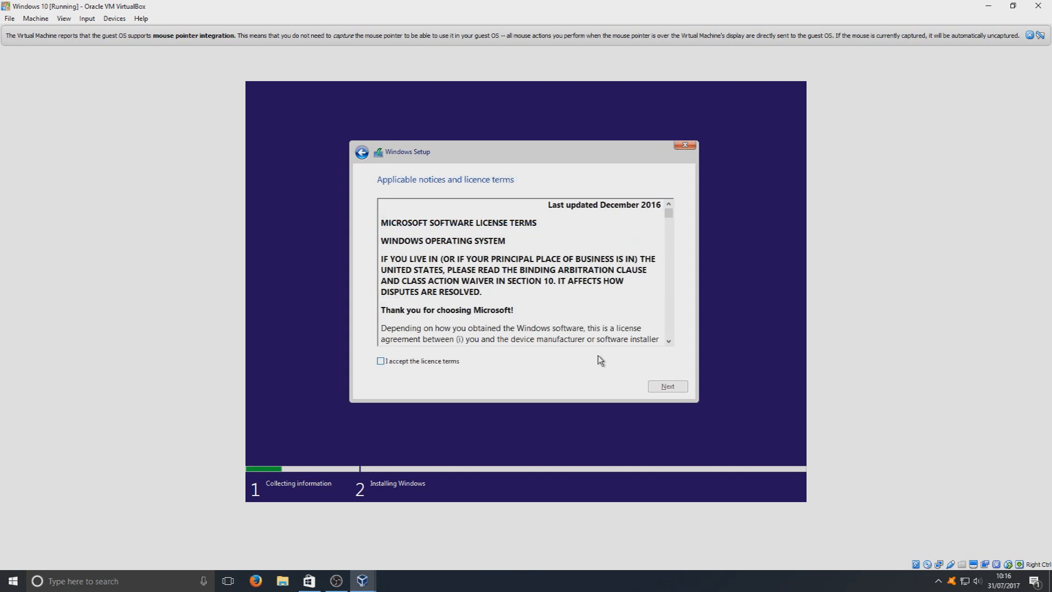
- Accept the licence terms and choose the custom installation that installs Windows only
click(442, 361)
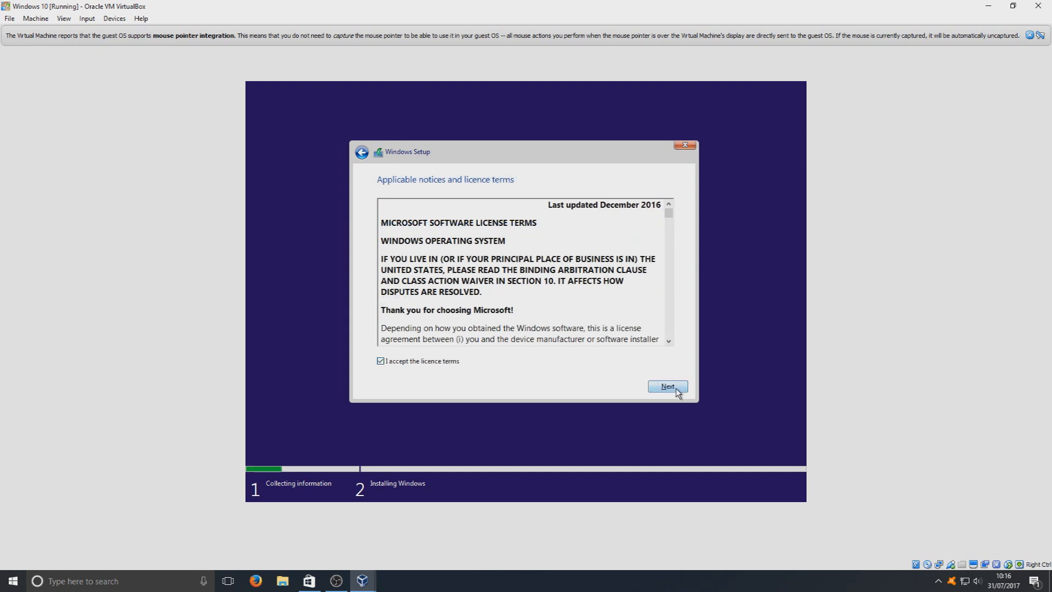
click(674, 387)
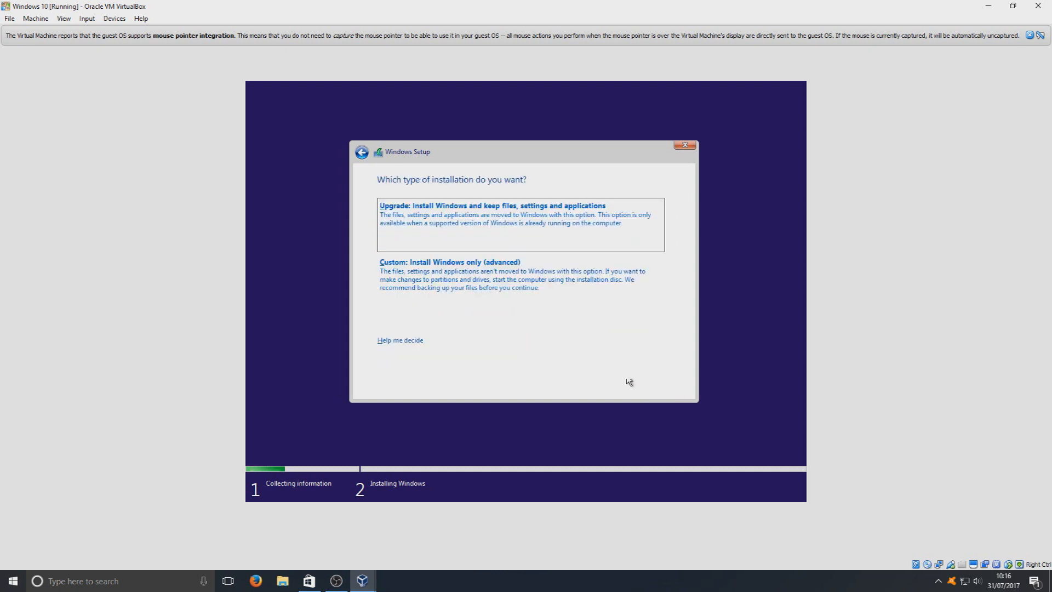
click(458, 272)
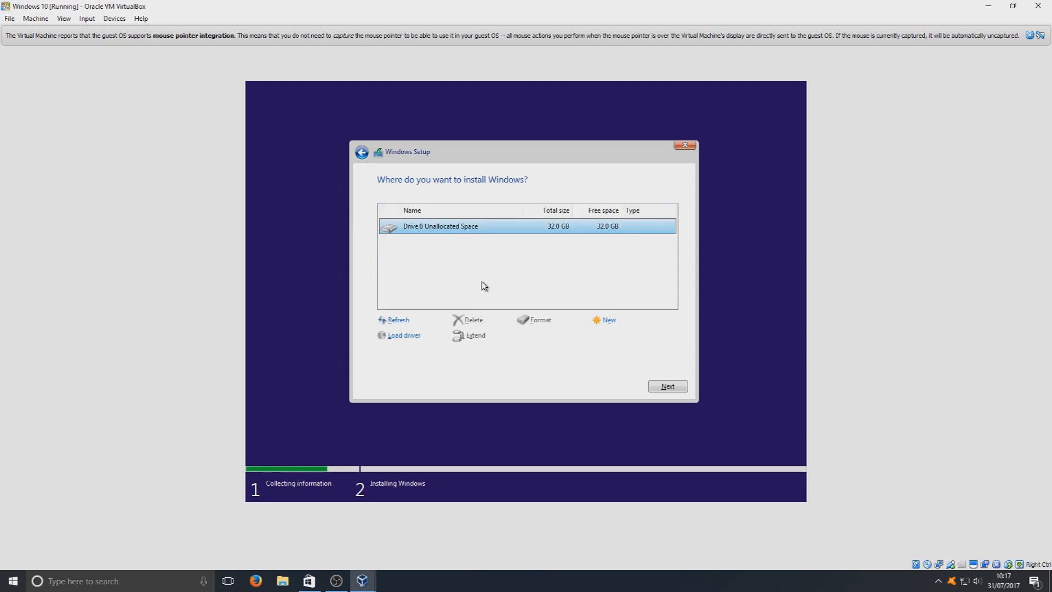
- Create a 32768 MB partition from Drive 0's unallocated space, allowing additional system partitions, and install Windows on the primary partition
click(610, 320)
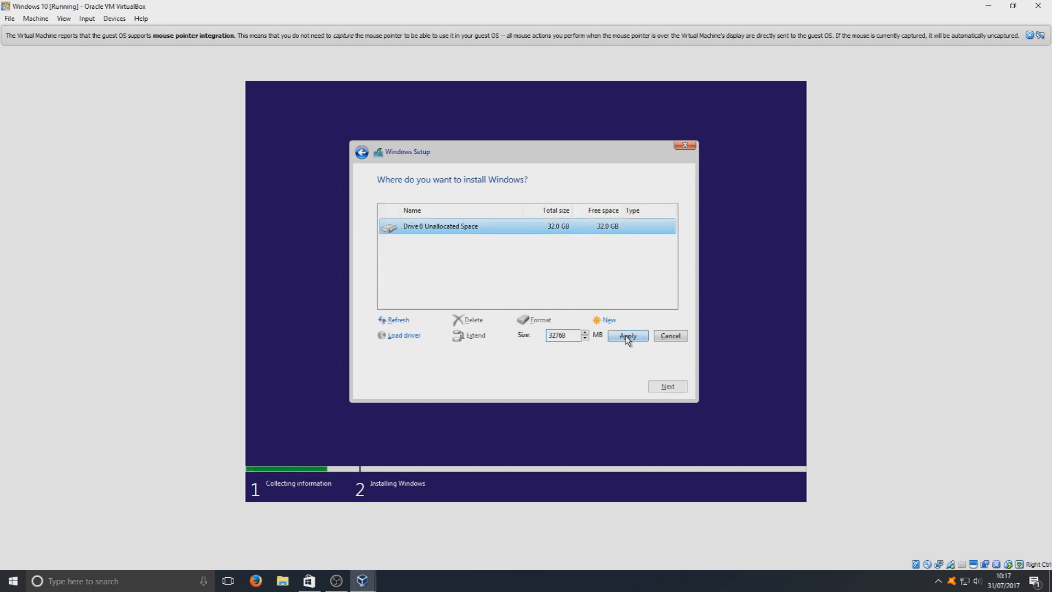
click(628, 337)
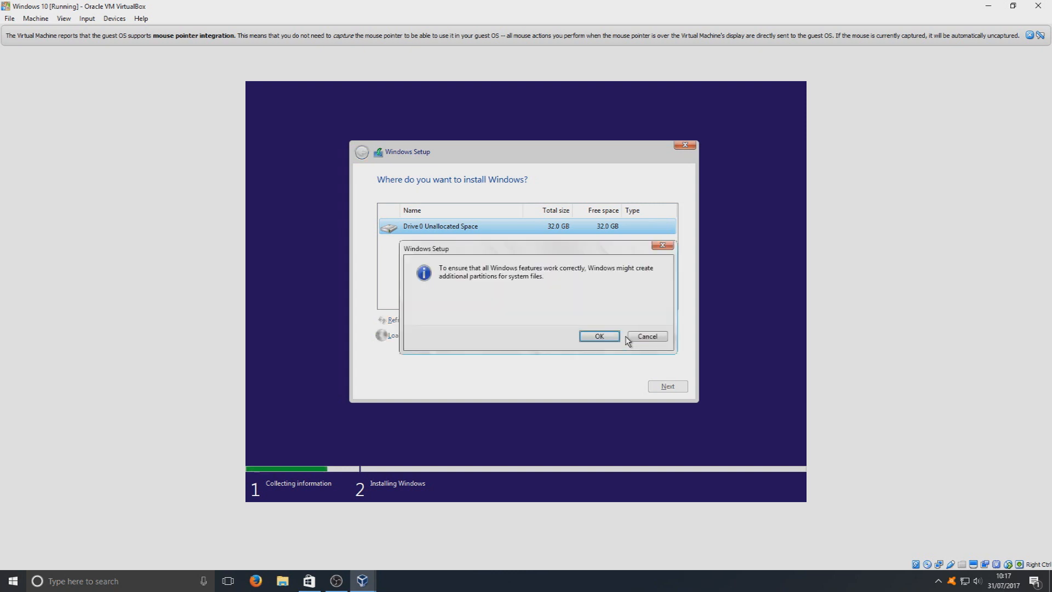
click(599, 336)
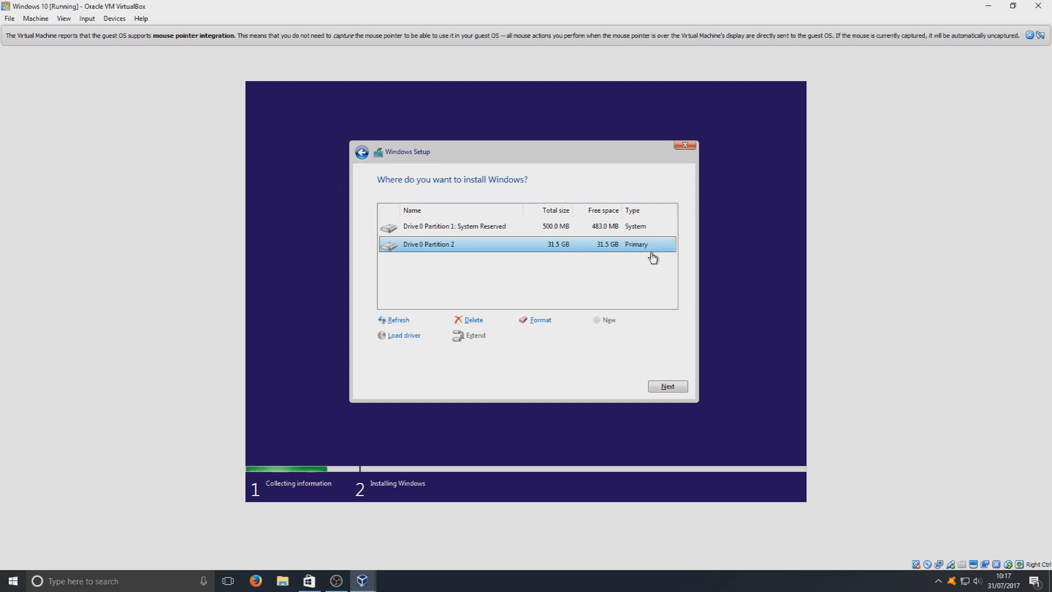
click(664, 386)
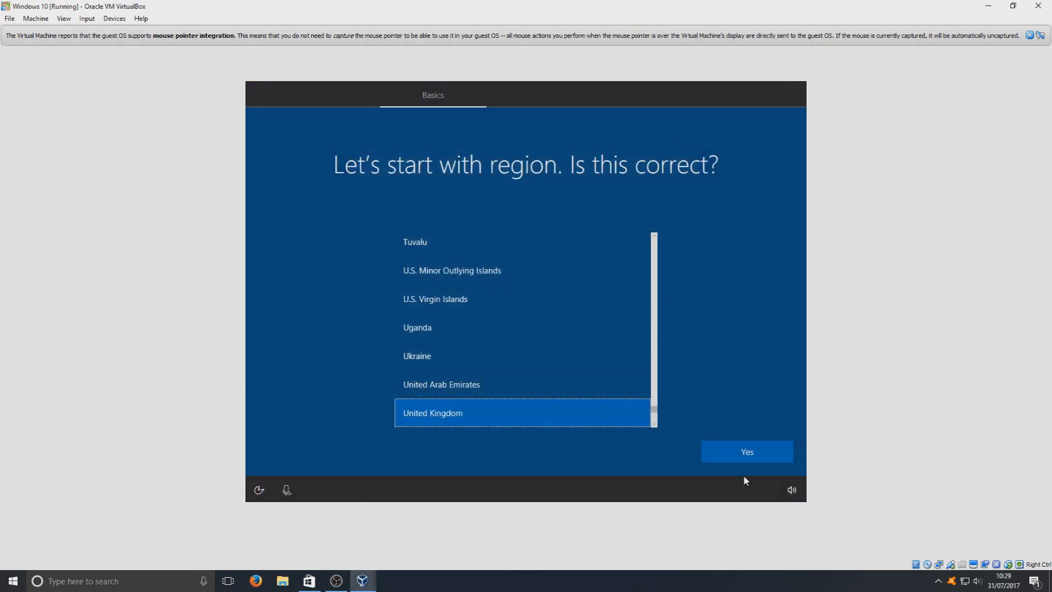
- Confirm United Kingdom as both the region and the keyboard layout
click(758, 450)
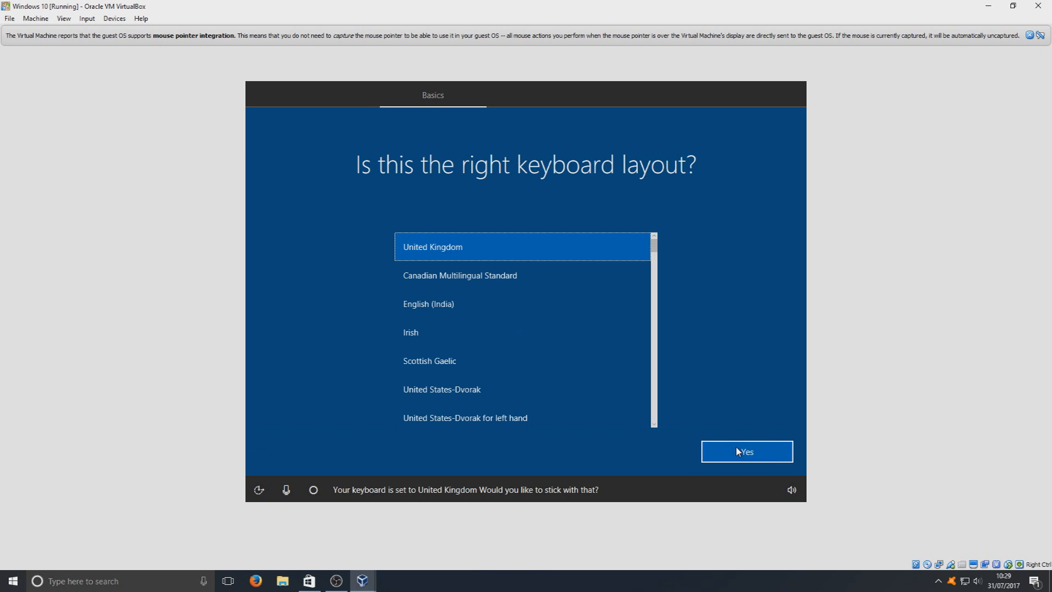
click(739, 452)
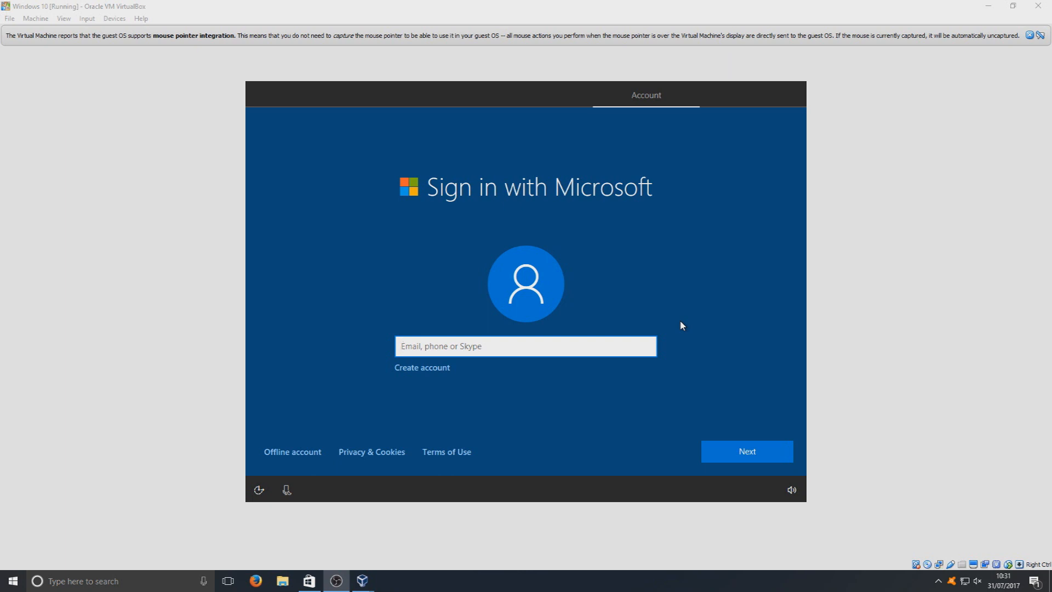
- Set up an offline account named Computersluggish without a password, declining the Microsoft account sign-in
click(276, 458)
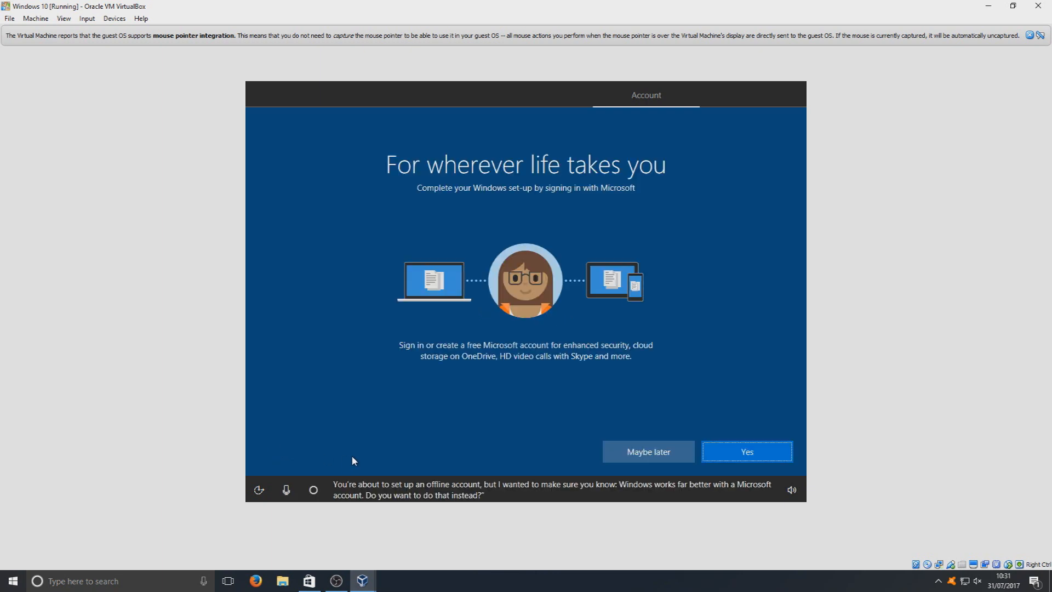
click(658, 450)
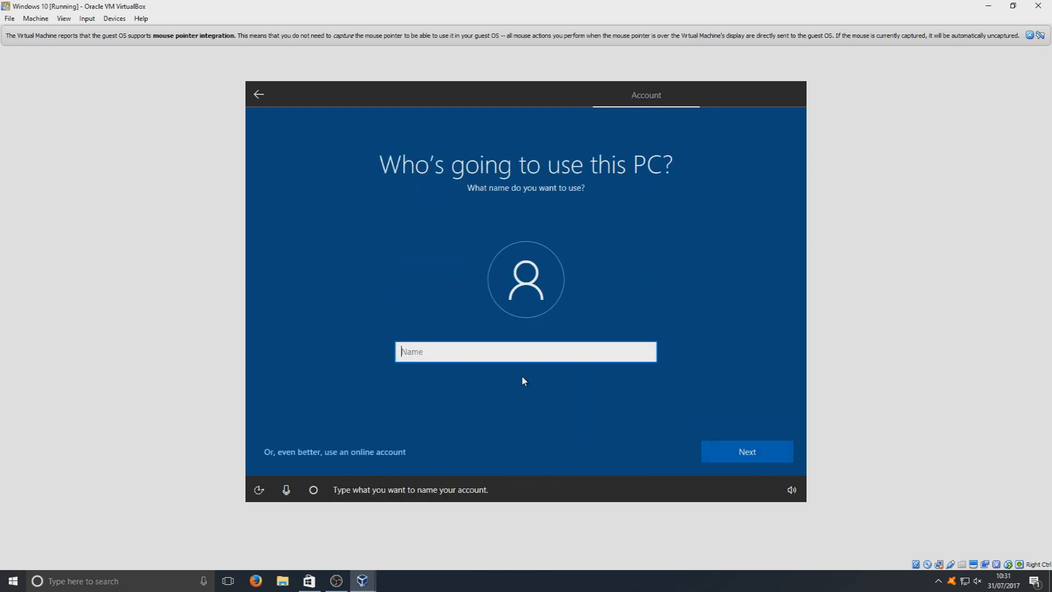
text(Computersluggish)
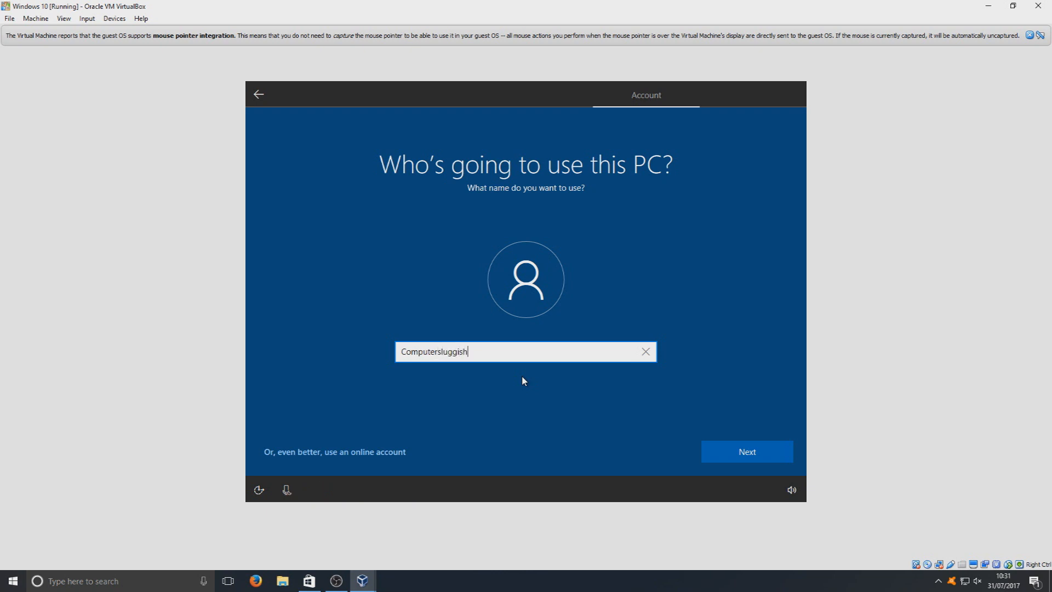
click(764, 459)
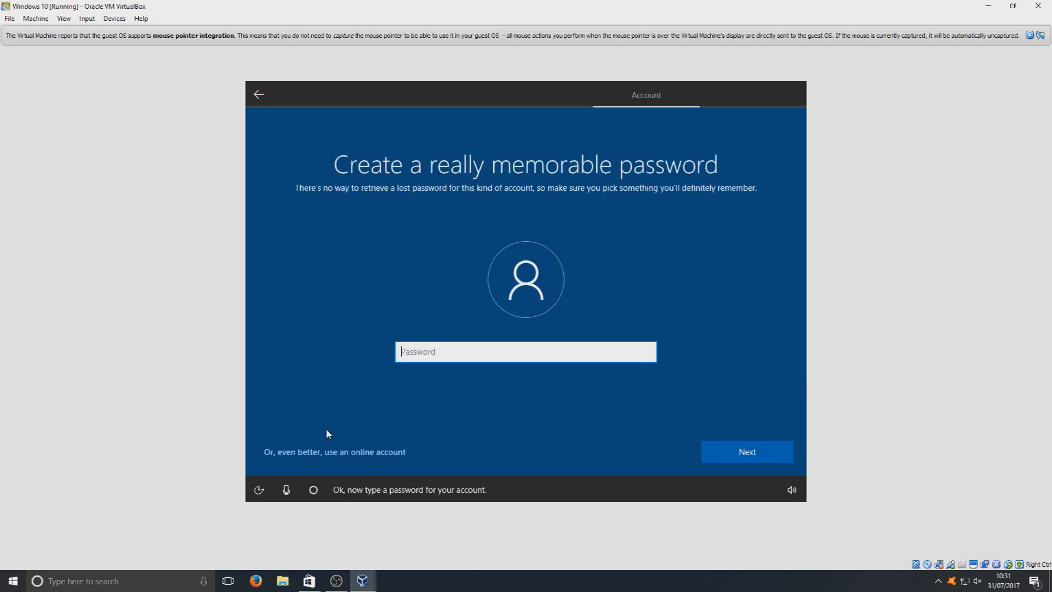
click(753, 450)
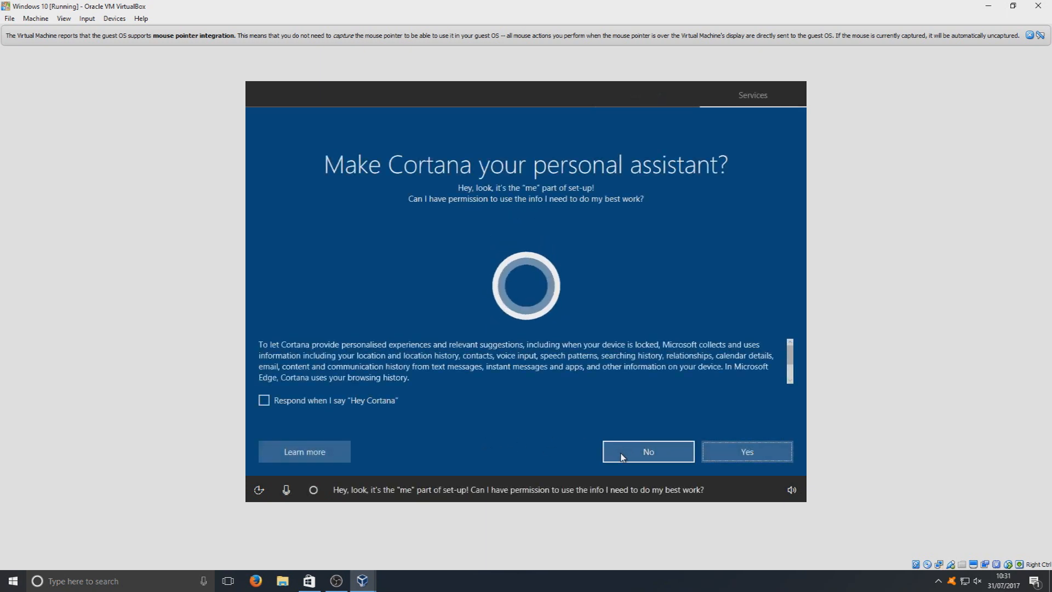
- Decline Cortana as personal assistant and accept the recommended privacy settings for the device
click(629, 457)
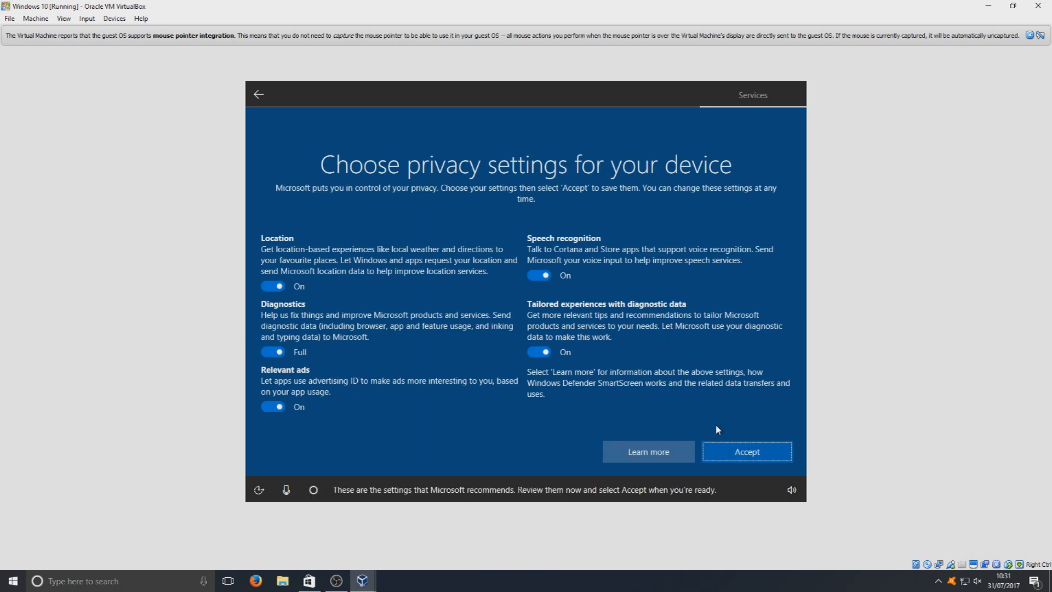
click(735, 455)
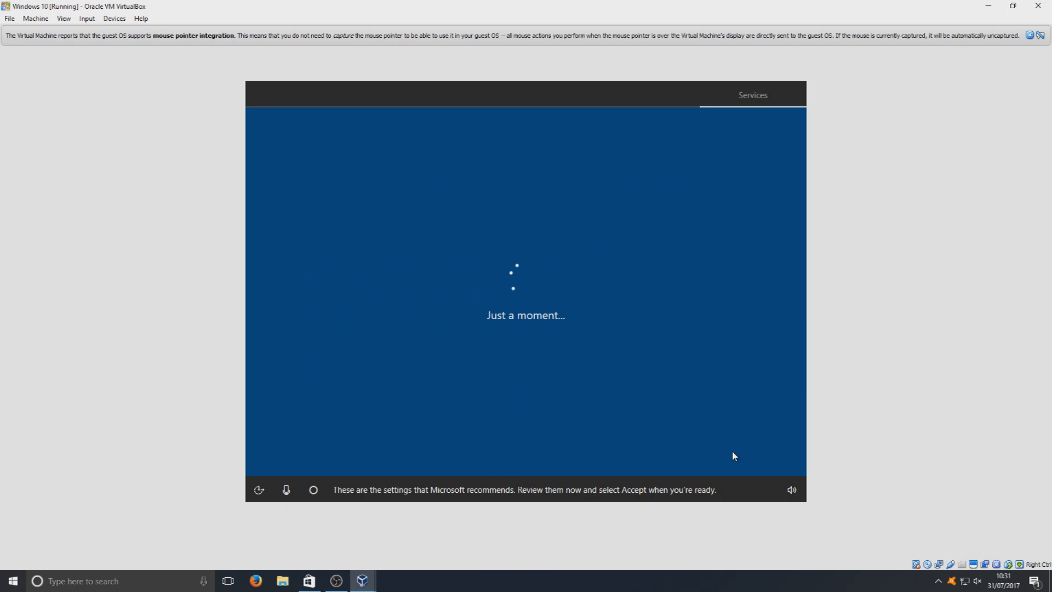